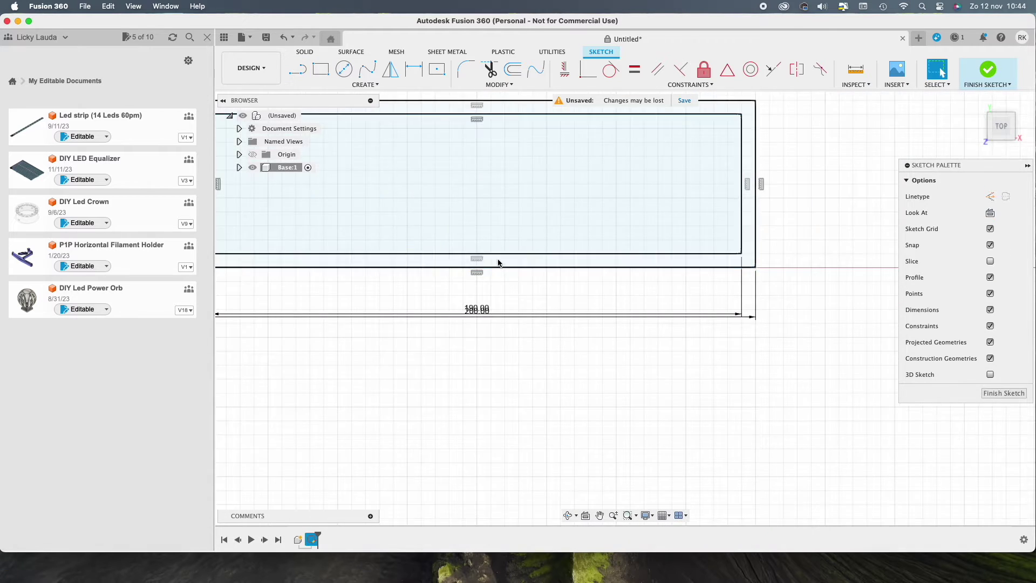
# Step: Extrude the base sketch, adding a second 5 mm extrusion of both rectangle profiles that starts from a selected object
pyautogui.press('e')
pyautogui.press('Return')
pyautogui.press('e')
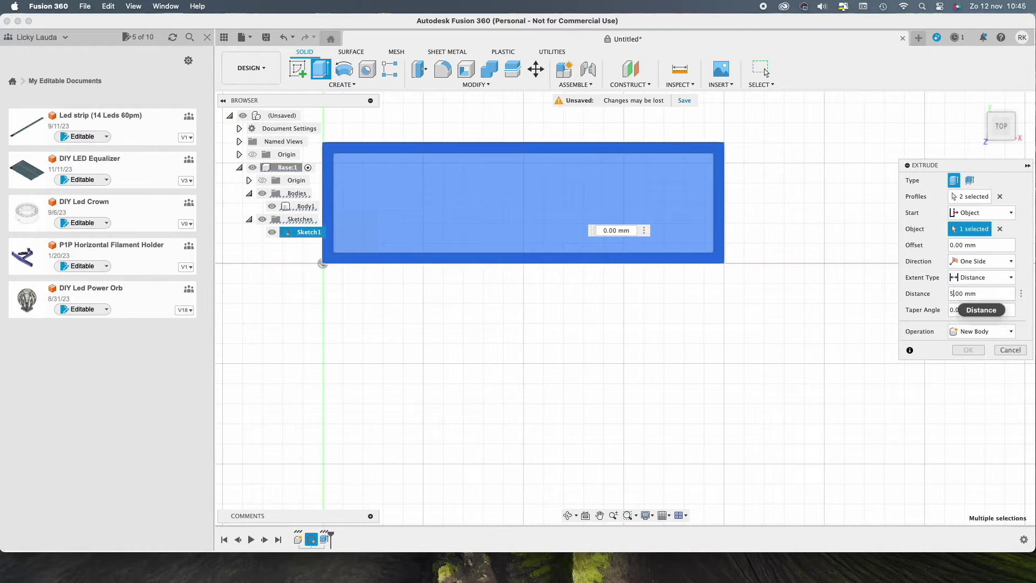
pyautogui.press('Return')
# Step: Sketch a 10 mm vertical line from the middle of the base's lower front edge and a circle around its upper end
pyautogui.press('l')
pyautogui.click(619, 307)
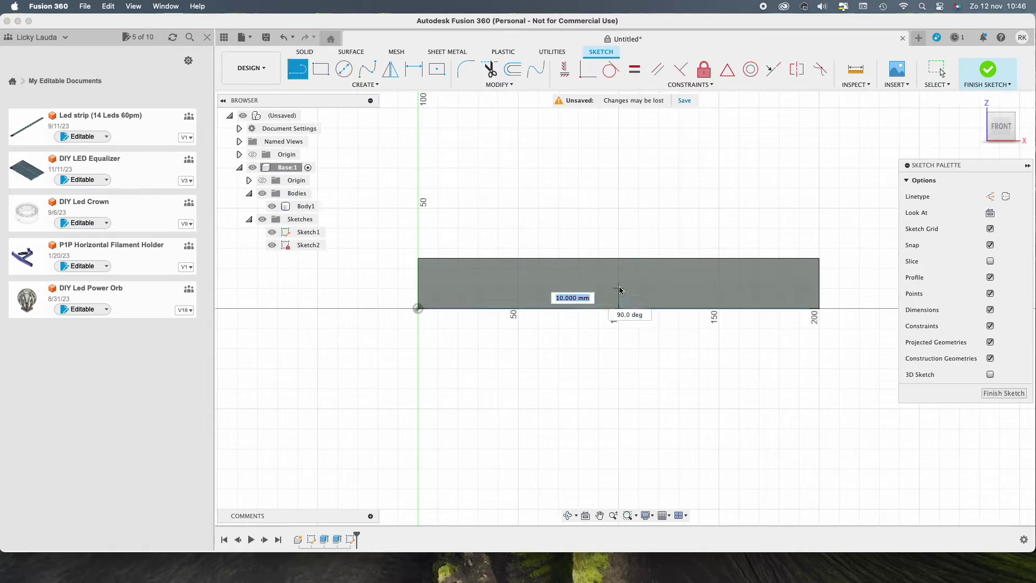
pyautogui.scroll(4, 621, 301)
pyautogui.write('1.5')
# Step: Extrude the circular profile and the small profile at its centre on the base's front face
pyautogui.rightClick(614, 229)
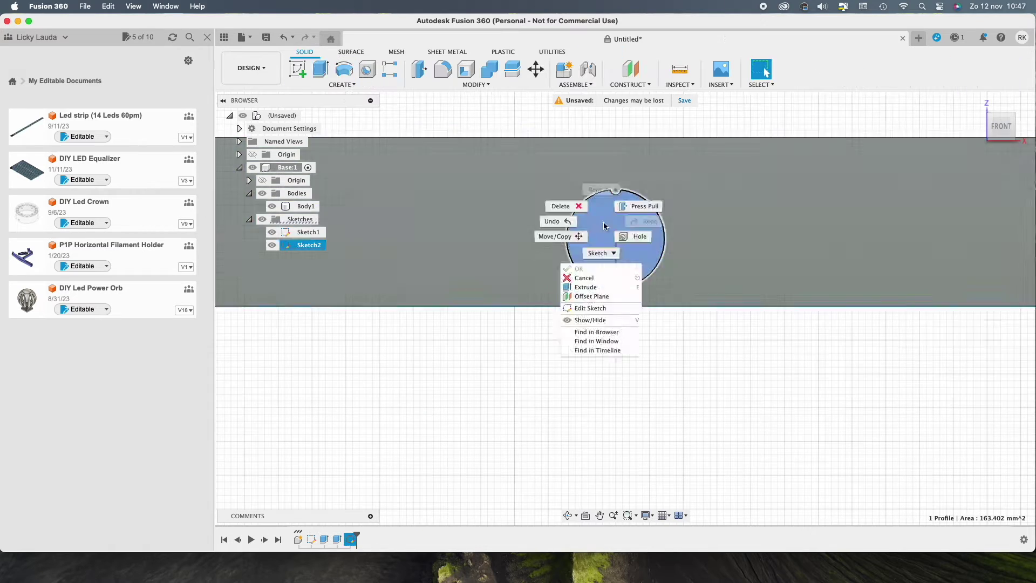
pyautogui.click(643, 231)
pyautogui.press('Return')
pyautogui.rightClick(626, 246)
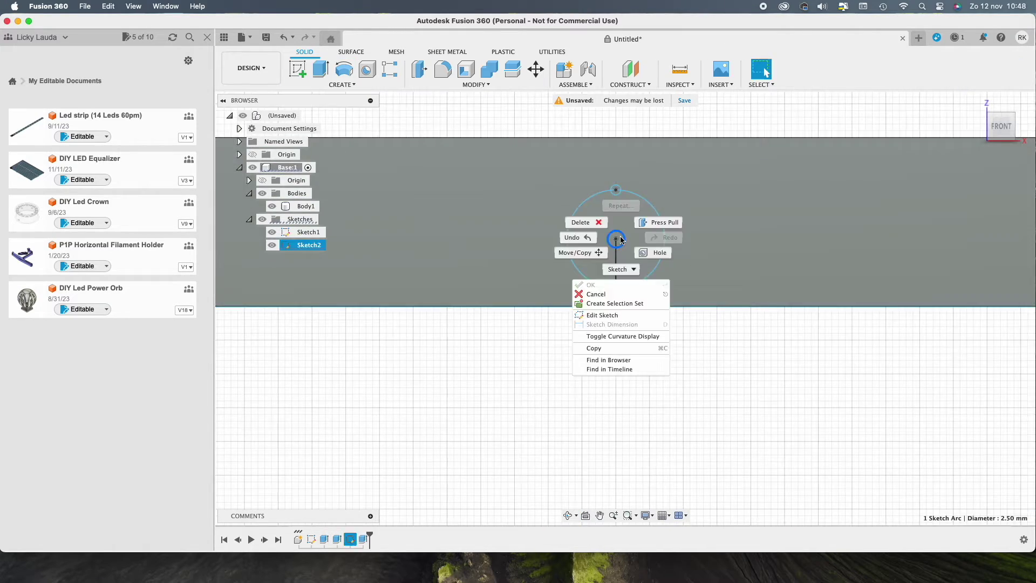
# Step: Fillet the corners of the centred rectangle on the base's back face to form a rounded slot and extrude it
pyautogui.moveTo(936, 342); pyautogui.dragTo(744, 202)
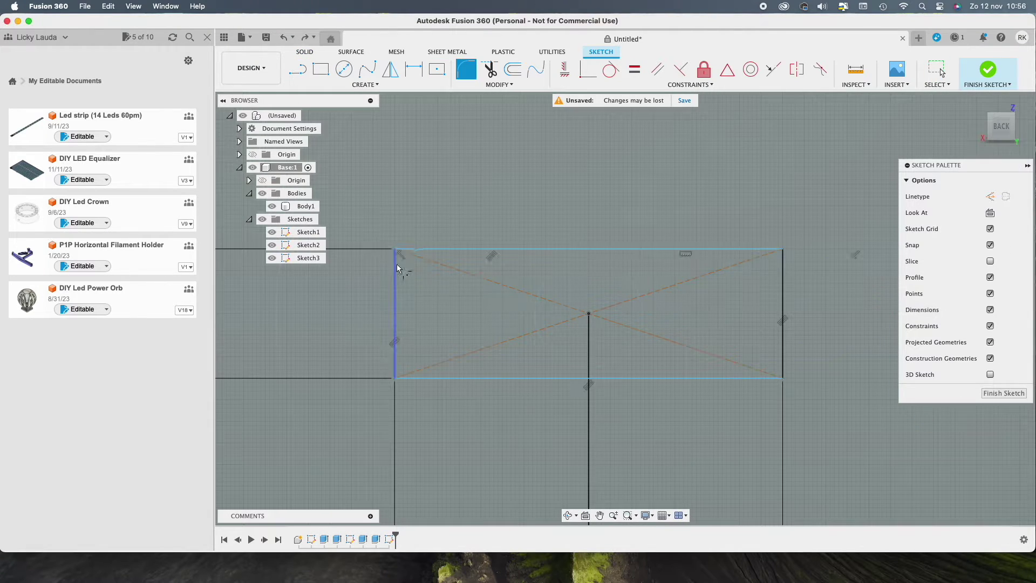
pyautogui.press('Return')
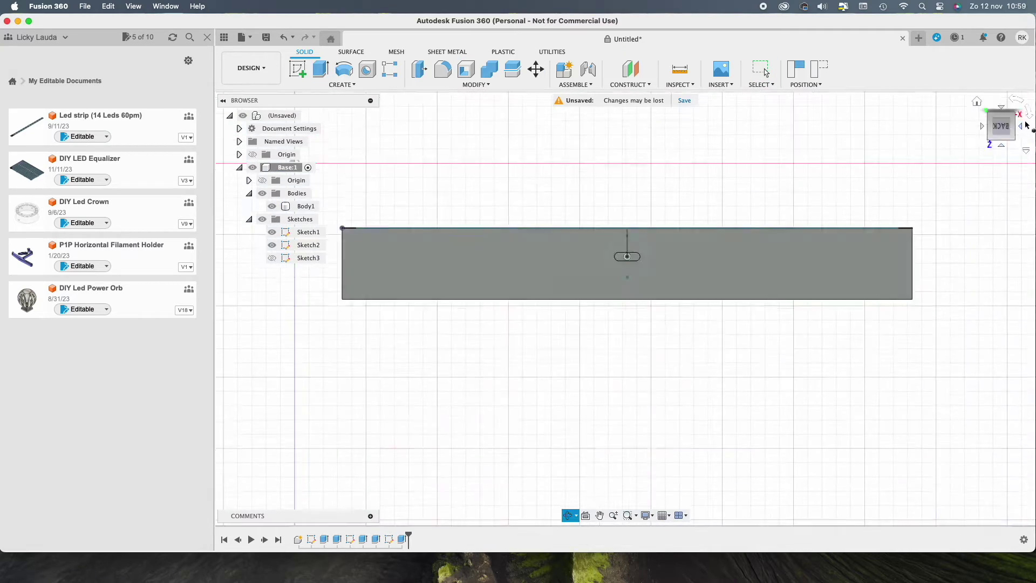
# Step: Cut the two narrow end slots into the base by -5 mm, starting the extrusion from a selected object
pyautogui.moveTo(841, 354); pyautogui.dragTo(808, 336)
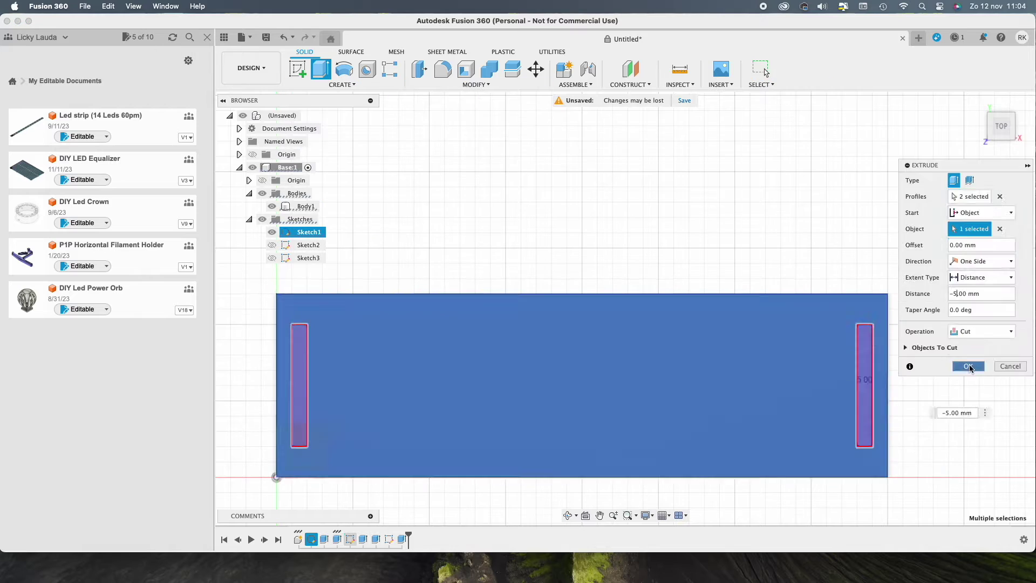
pyautogui.click(969, 367)
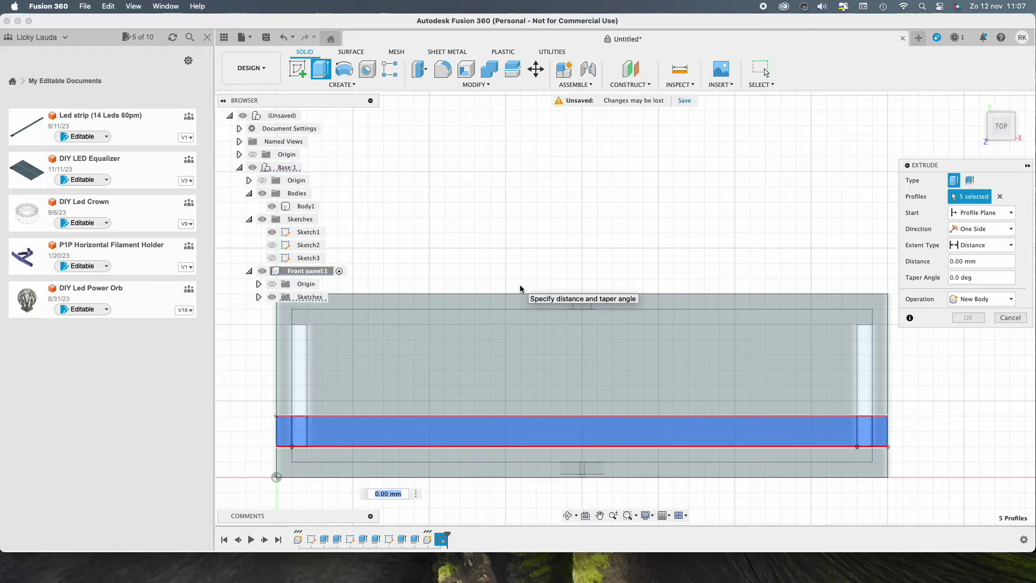
# Step: Extrude the two end tab profiles of the front panel sketch by -5 mm and join them to the panel
pyautogui.rightClick(615, 434)
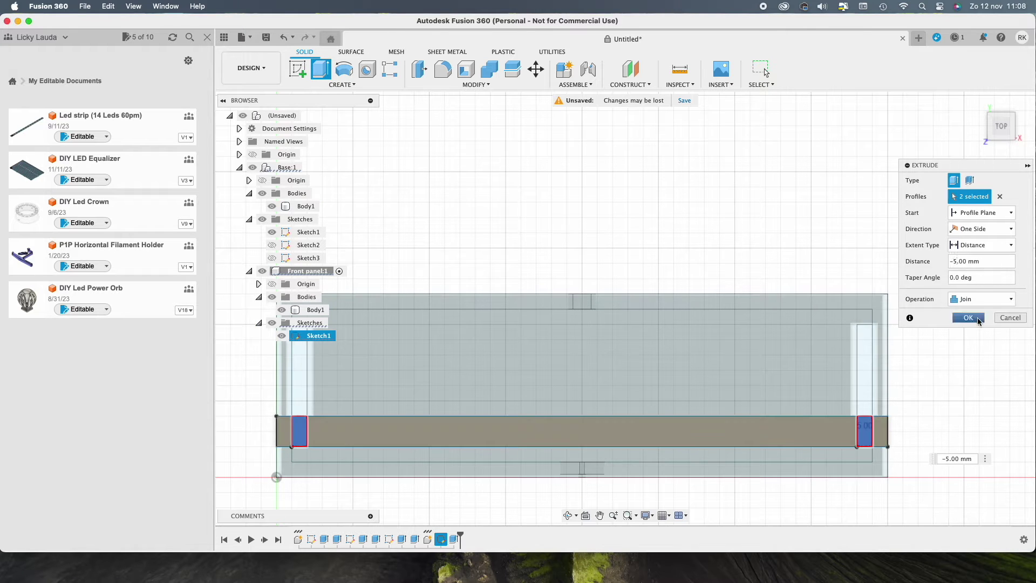
pyautogui.click(969, 318)
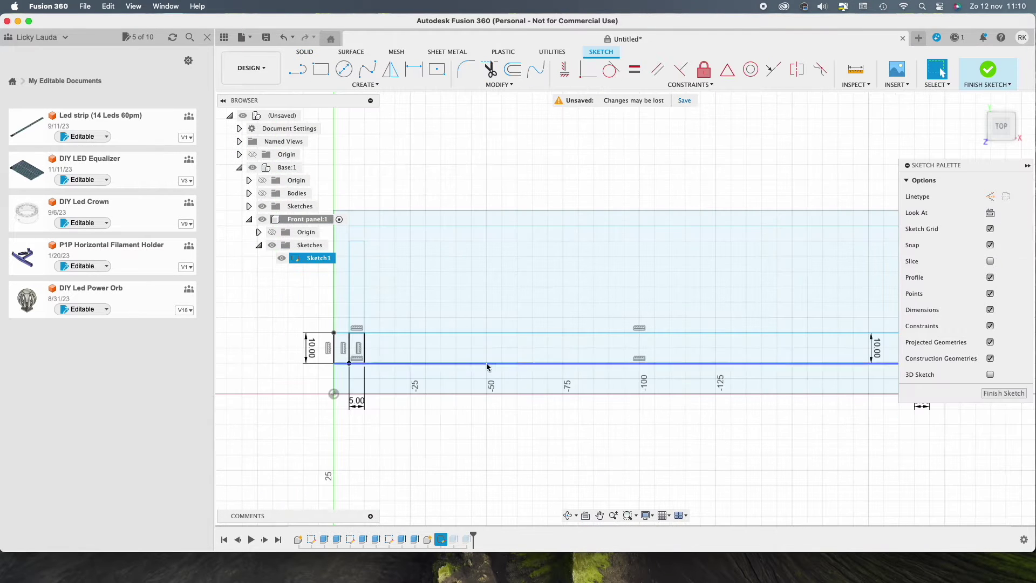
# Step: Sketch three 10 by 5 mm tab rectangles spaced 50 mm apart along the front panel strip and extrude them
pyautogui.press('l')
pyautogui.click(537, 348)
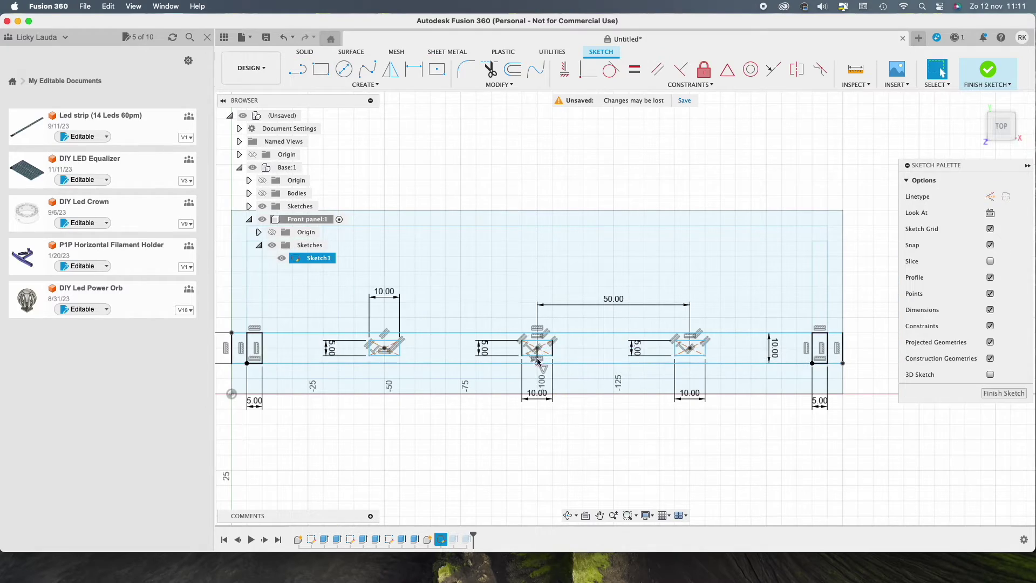
pyautogui.click(583, 353)
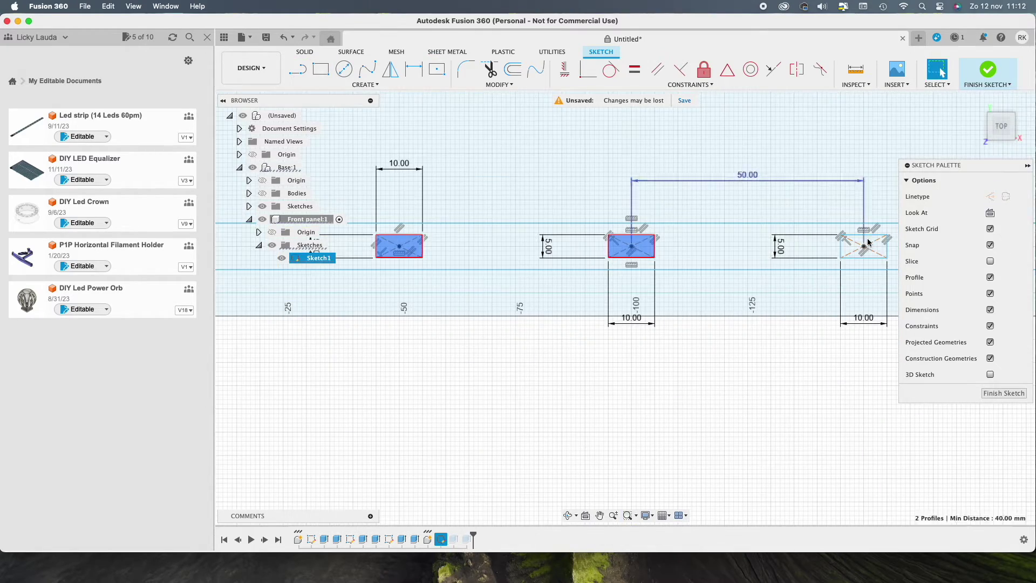
pyautogui.press('e')
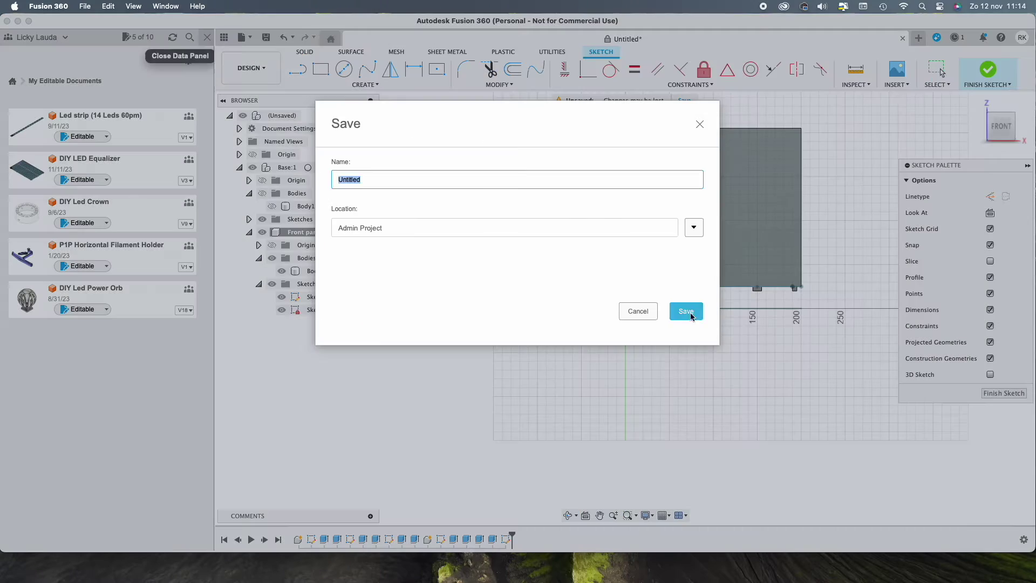
# Step: Save the design as DIY LED Equalizer
pyautogui.click(685, 311)
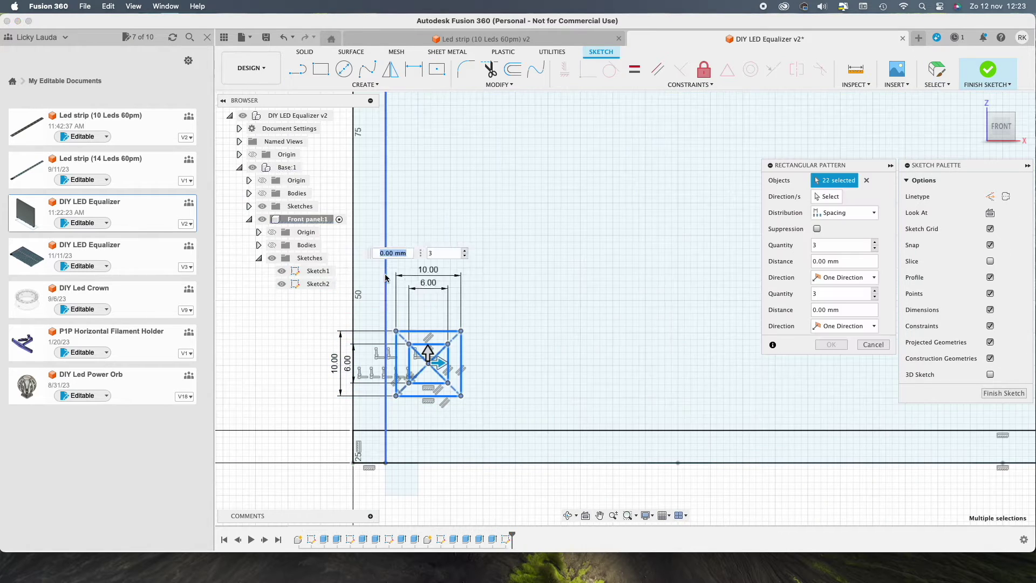
# Step: Repeat the nested 10 mm and 6 mm squares in a 14 by 10 rectangular pattern across the front panel
pyautogui.click(385, 278)
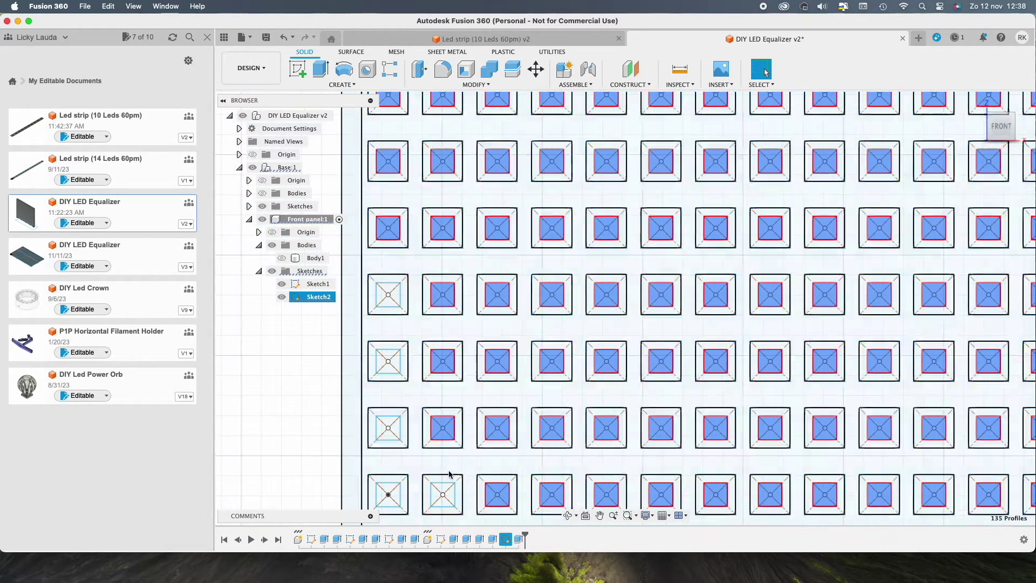
# Step: Cut all the inner 6 mm squares of the LED grid through the front panel
pyautogui.rightClick(351, 291)
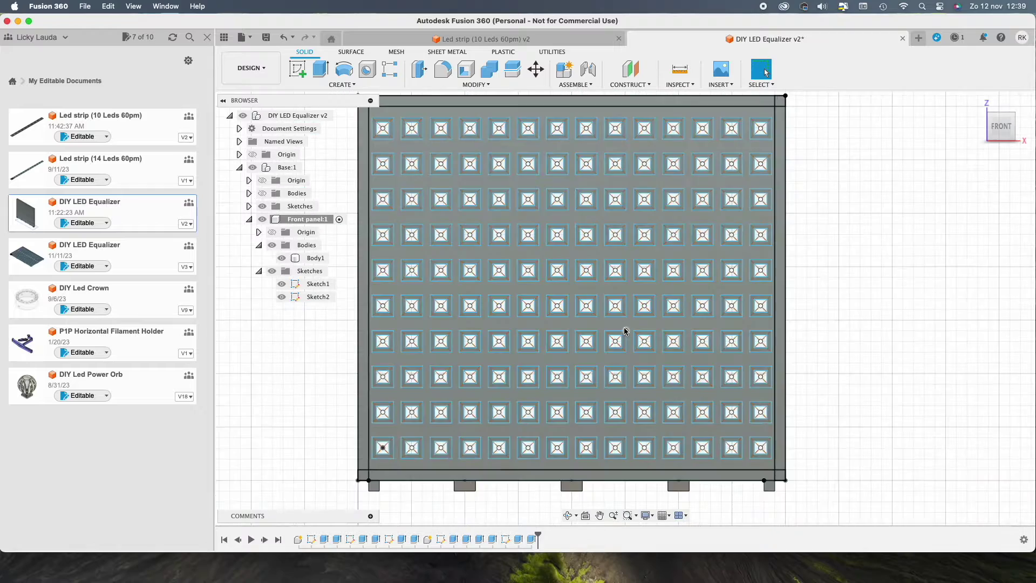
pyautogui.rightClick(318, 297)
pyautogui.rightClick(556, 321)
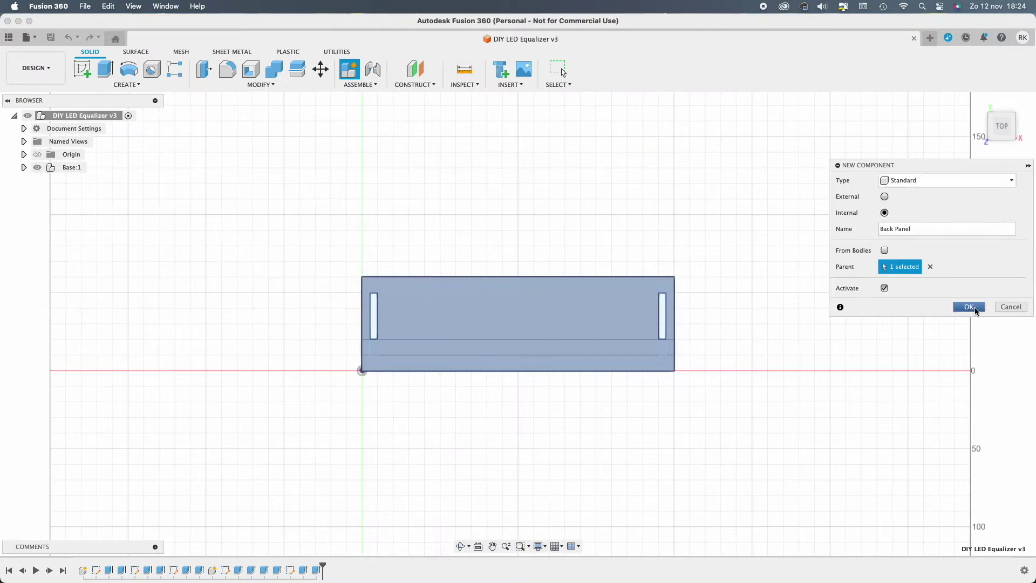
# Step: Create an active internal standard component named Back Panel
pyautogui.click(970, 308)
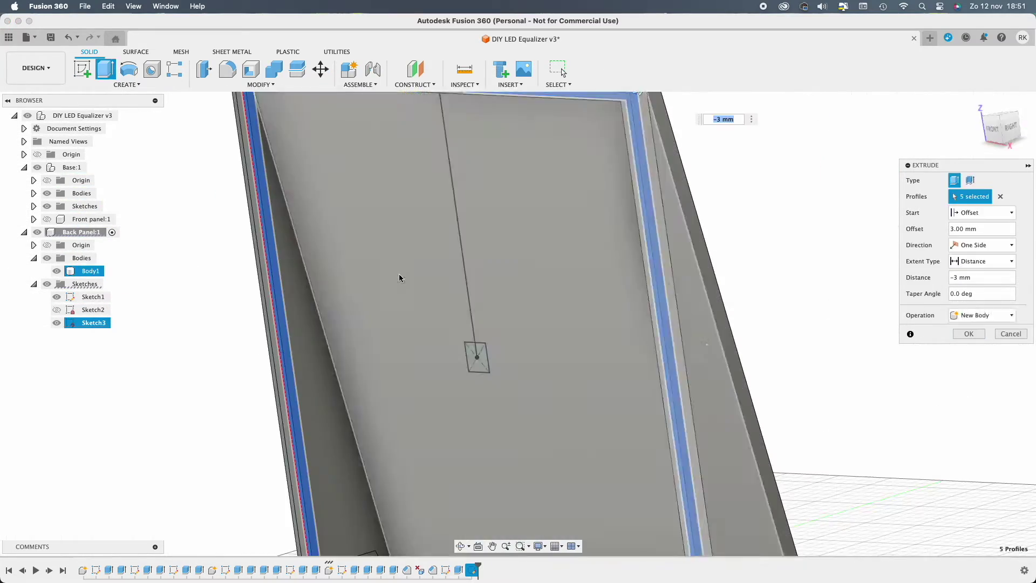
# Step: Extrude the back panel's frame profiles by -3 mm from a start offset of -3 mm, joined to the panel body
pyautogui.click(958, 228)
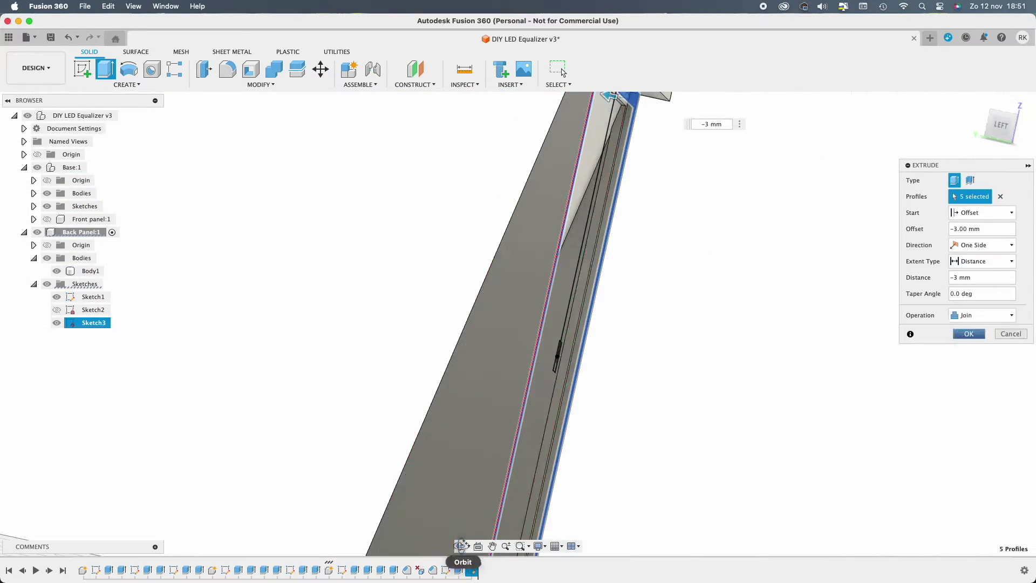
pyautogui.click(462, 545)
pyautogui.moveTo(572, 345); pyautogui.dragTo(600, 356)
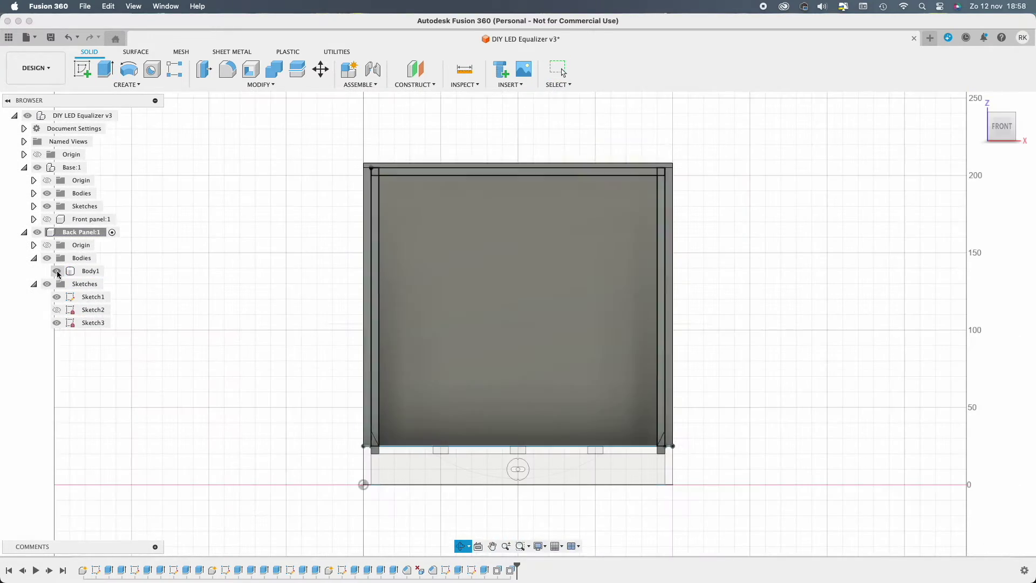
# Step: Edit the back panel's frame sketch and add a 20 by 20 mm centre rectangle at the lower end of the vertical centre line
pyautogui.rightClick(89, 323)
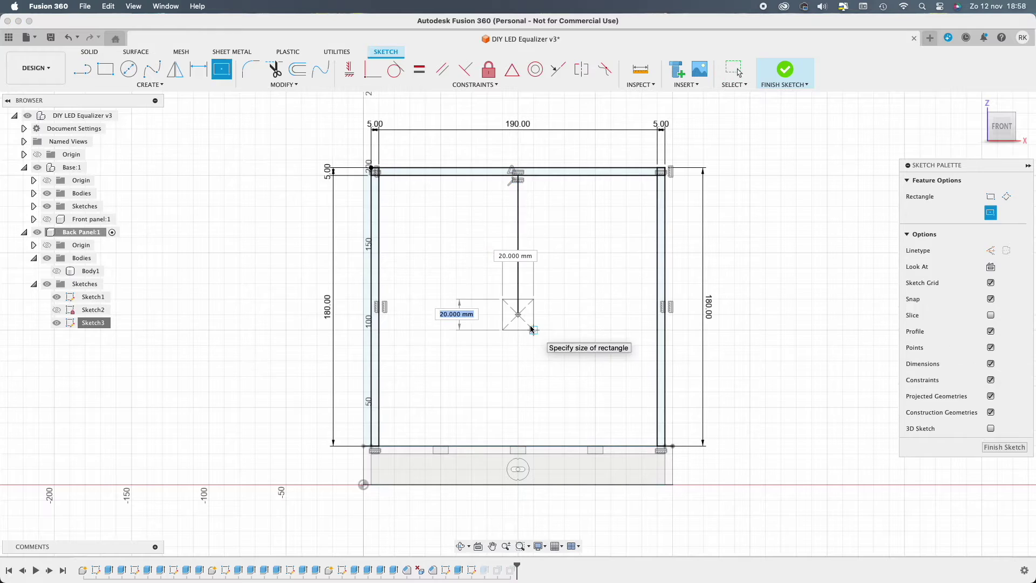
pyautogui.write('e20')
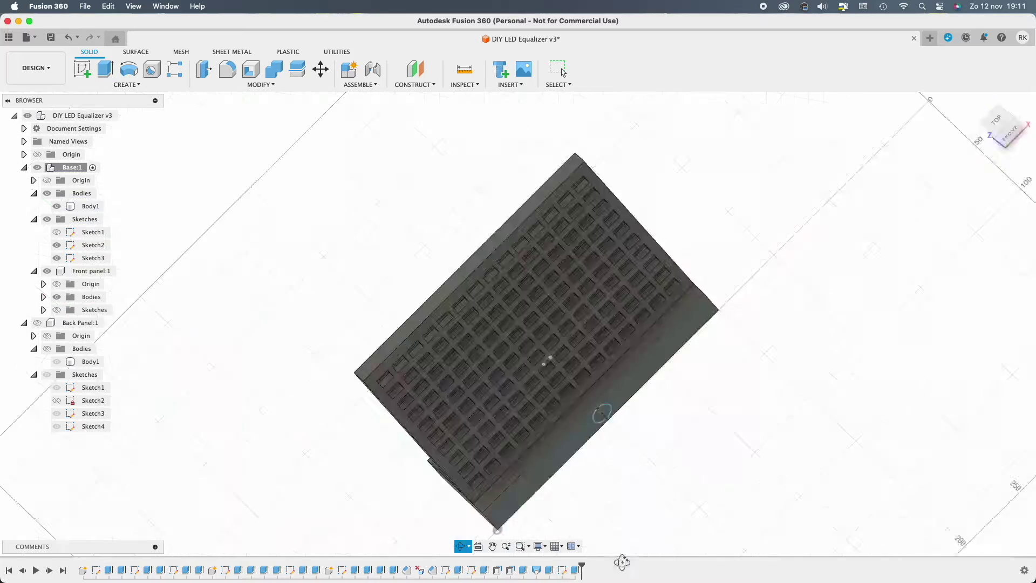
# Step: Show the back panel's first sketch and begin a centre rectangle over the LED grid in a new front-view sketch of the PCB component
pyautogui.click(57, 387)
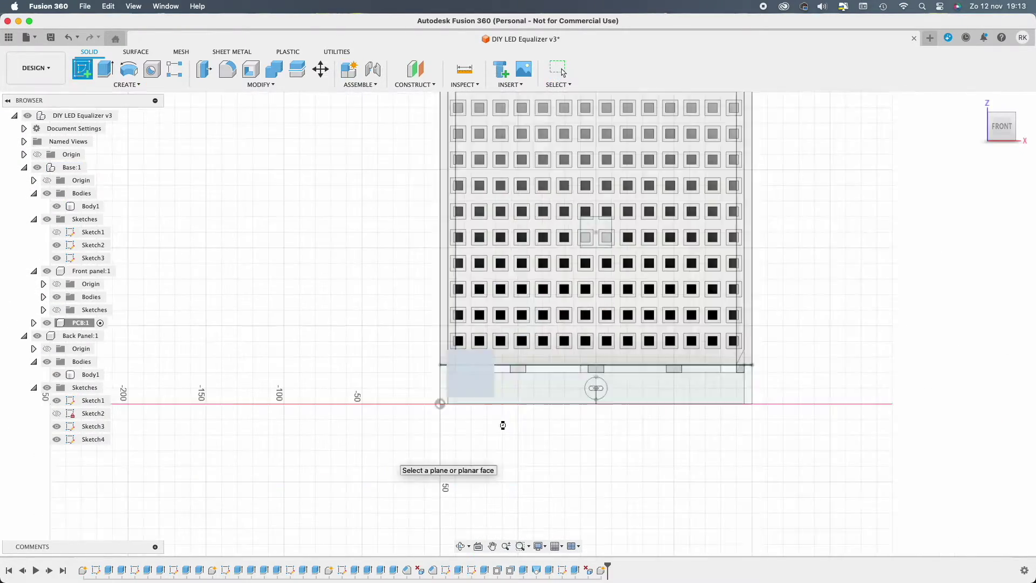
pyautogui.click(388, 198)
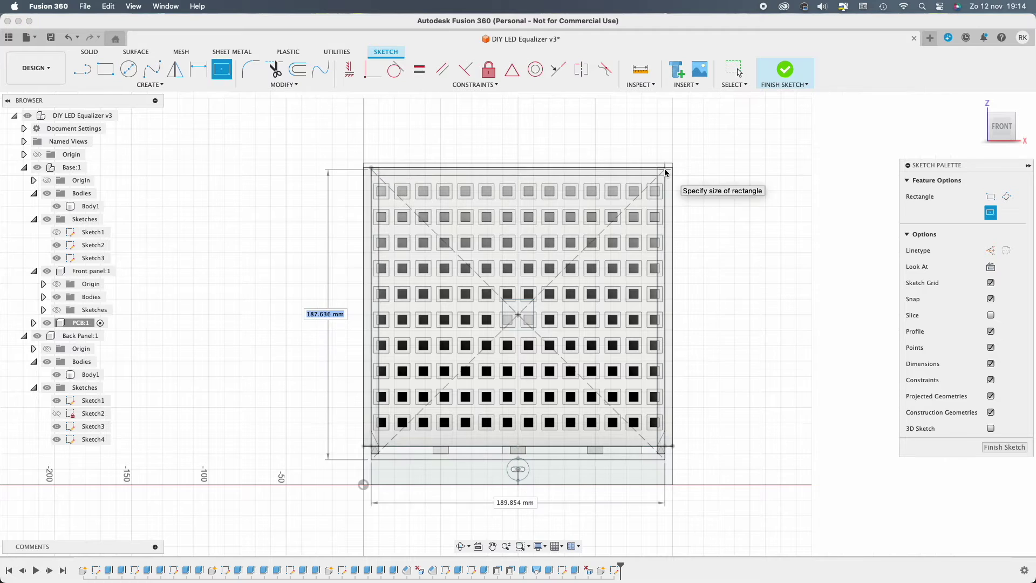